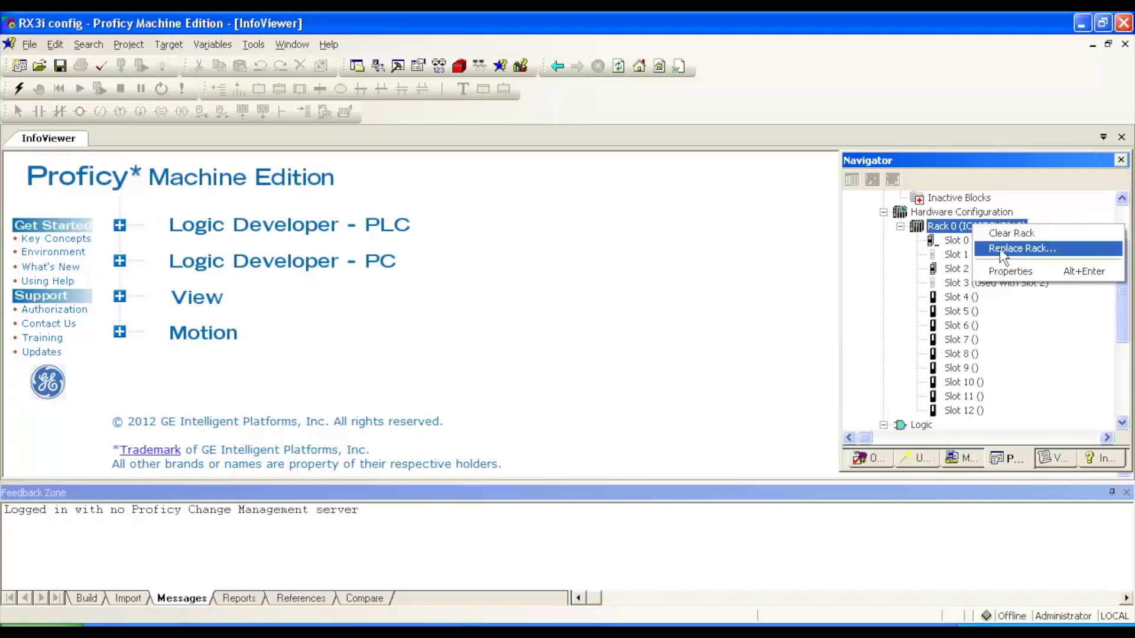
# - Replace Rack 0 with the 7-slot IC695CHS007 backplane and add the 16-circuit analog current input module IC694ALG223 in slot 4
pyautogui.click(999, 248)
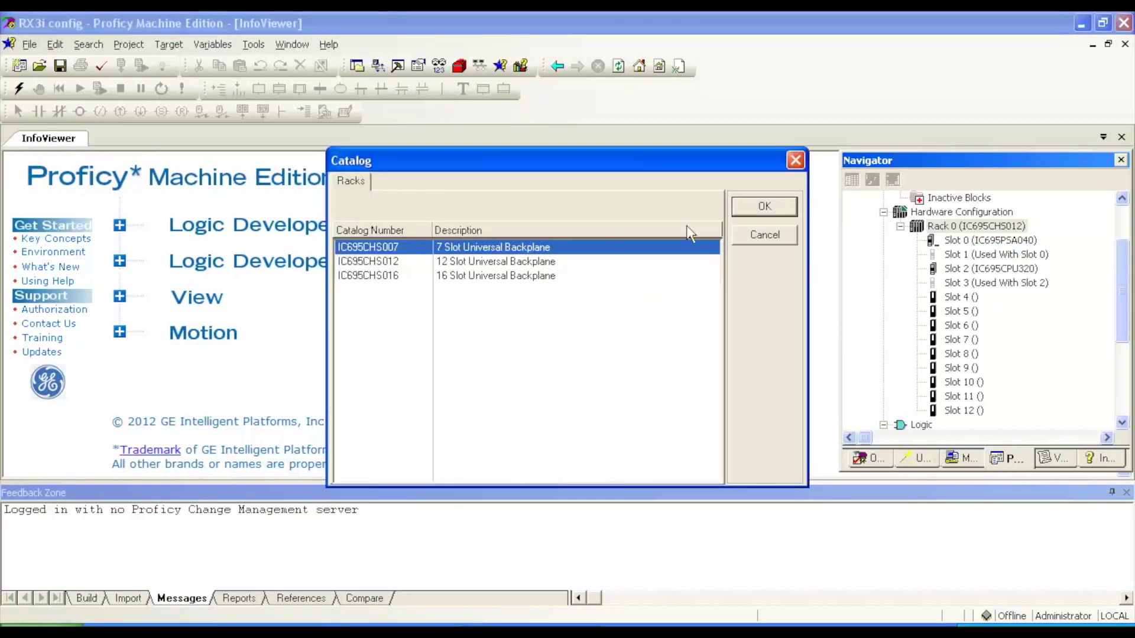
pyautogui.click(742, 205)
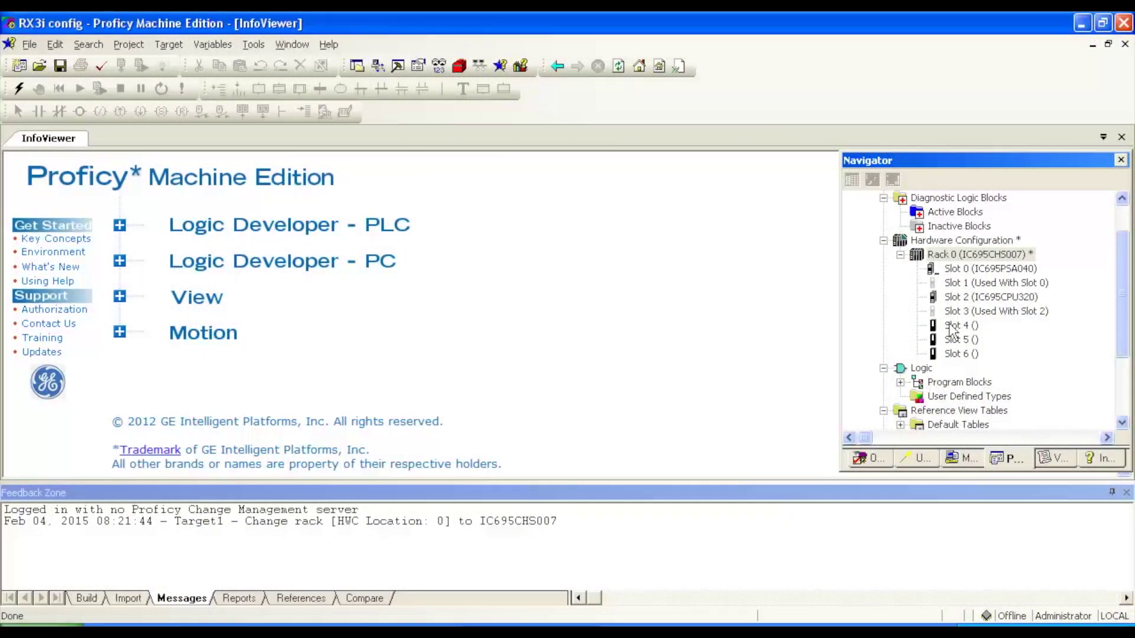
pyautogui.rightClick(951, 326)
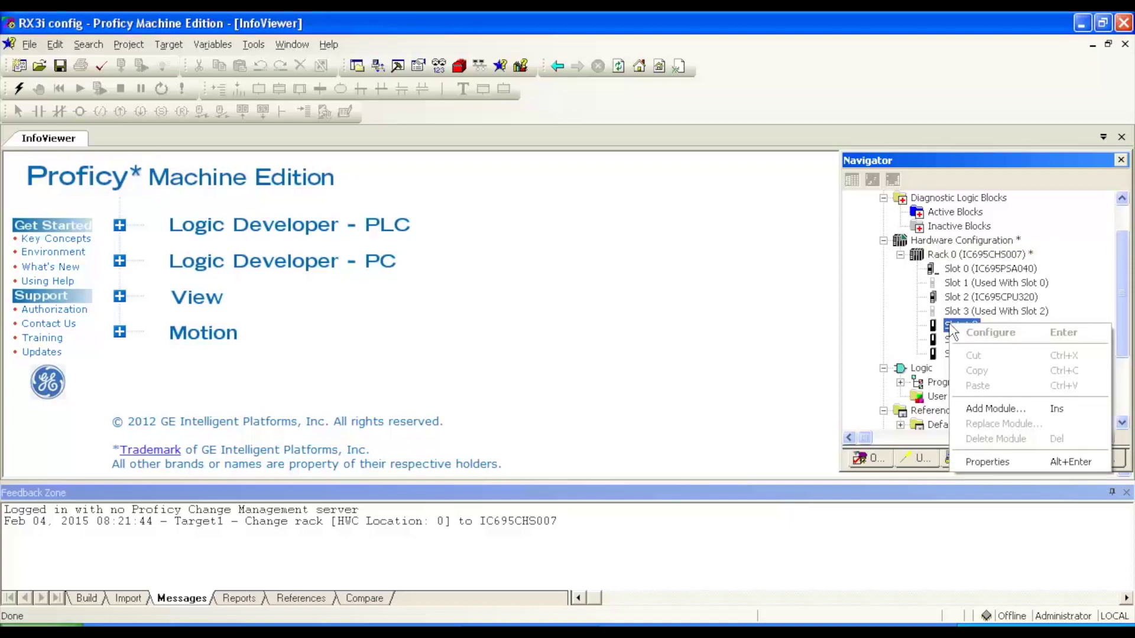
pyautogui.click(979, 414)
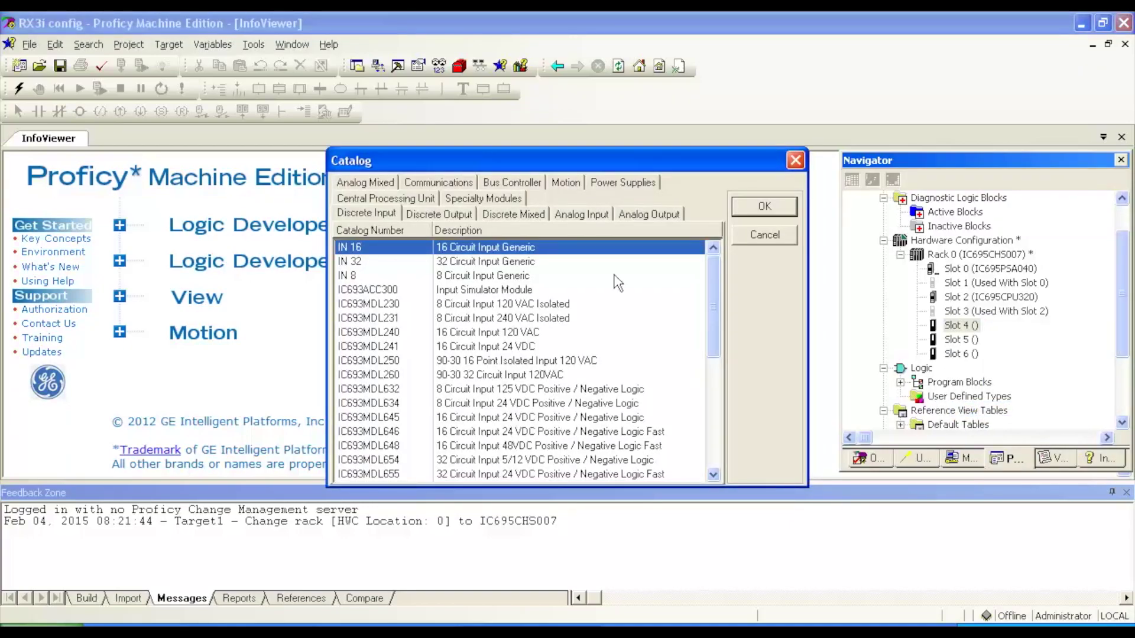
pyautogui.click(573, 215)
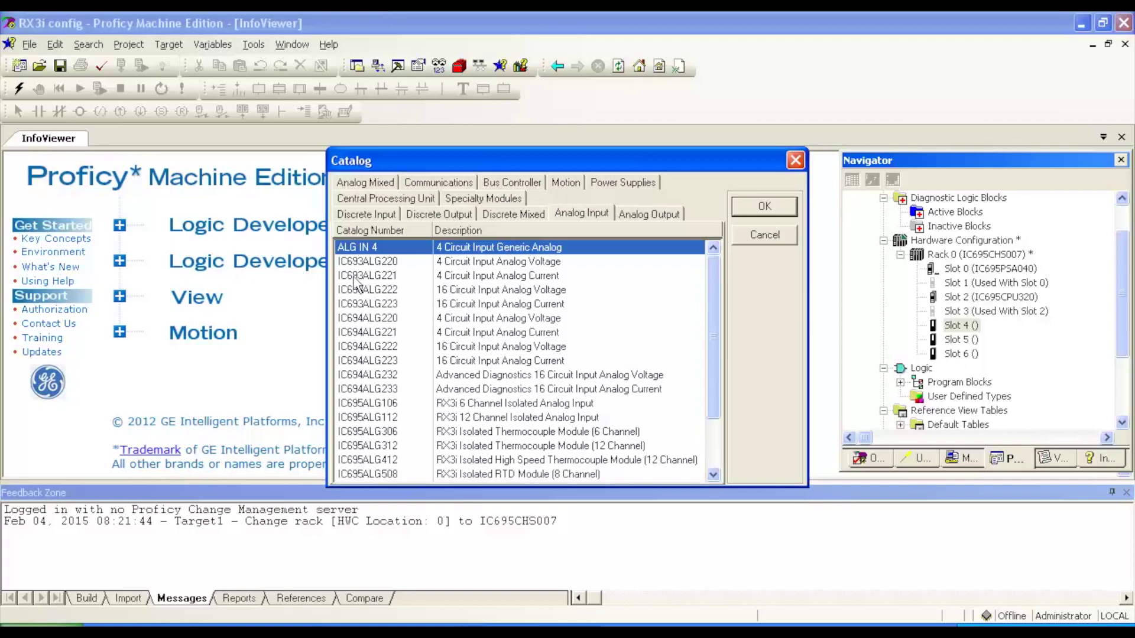
pyautogui.doubleClick(379, 362)
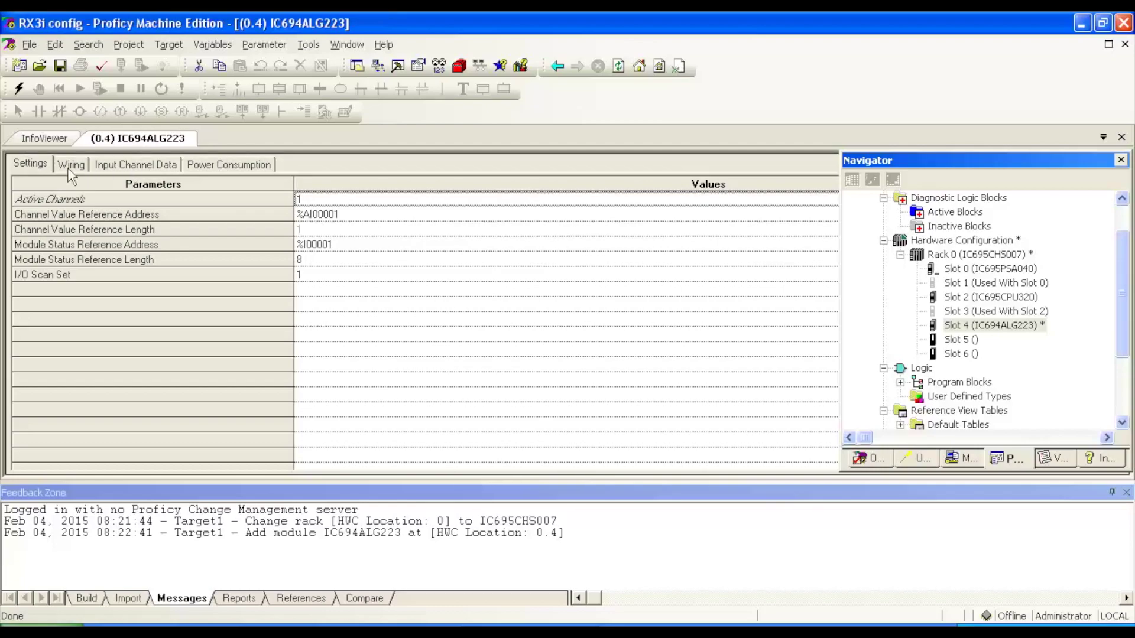
# - Set the active channels of the slot 4 analog input module to 16
pyautogui.rightClick(313, 202)
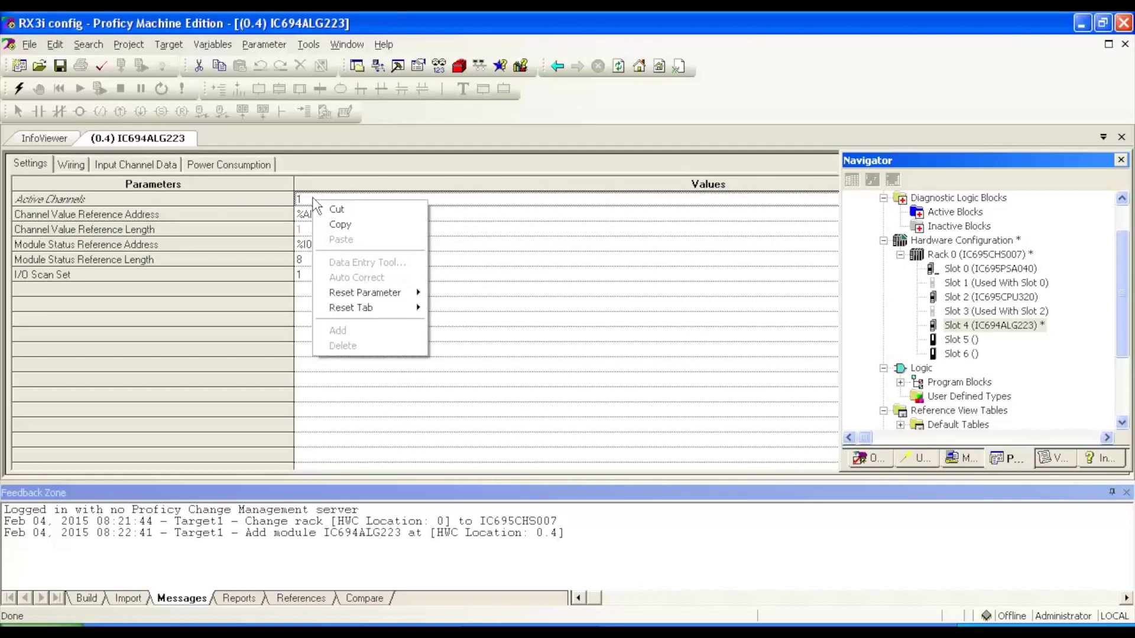
pyautogui.click(312, 199)
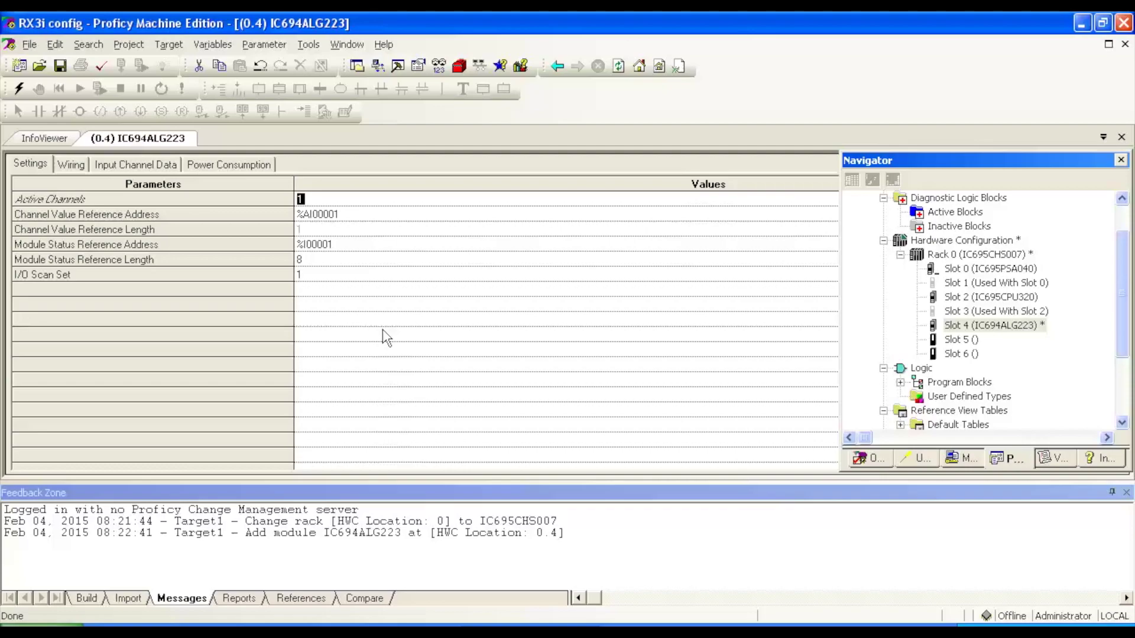
pyautogui.write('16')
pyautogui.press('BackSpace')
pyautogui.press('BackSpace')
pyautogui.write('8')
pyautogui.press('BackSpace')
pyautogui.write('16')
pyautogui.click(386, 337)
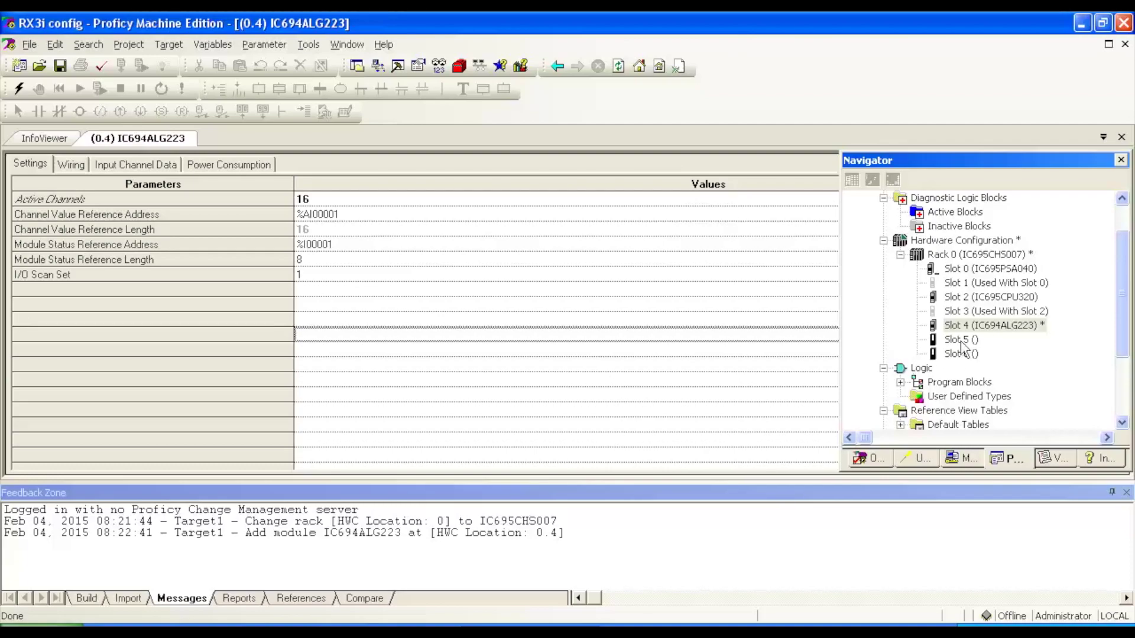
# - Add the 16-circuit 2A relay output module IC694MDL940 in slot 5 of the rack
pyautogui.doubleClick(961, 339)
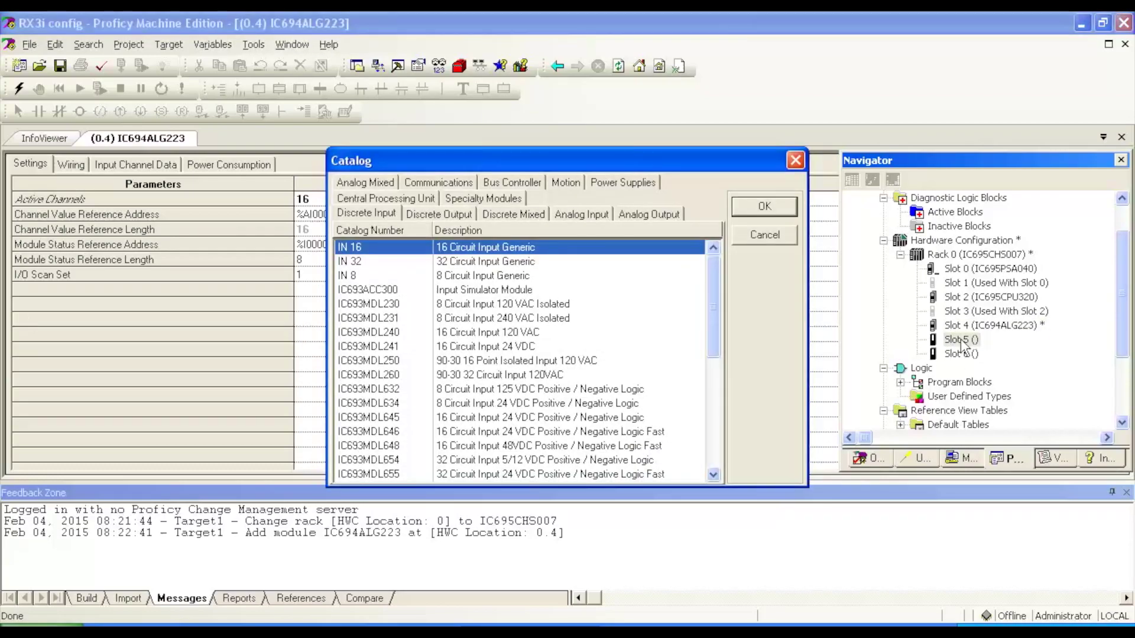
pyautogui.click(462, 217)
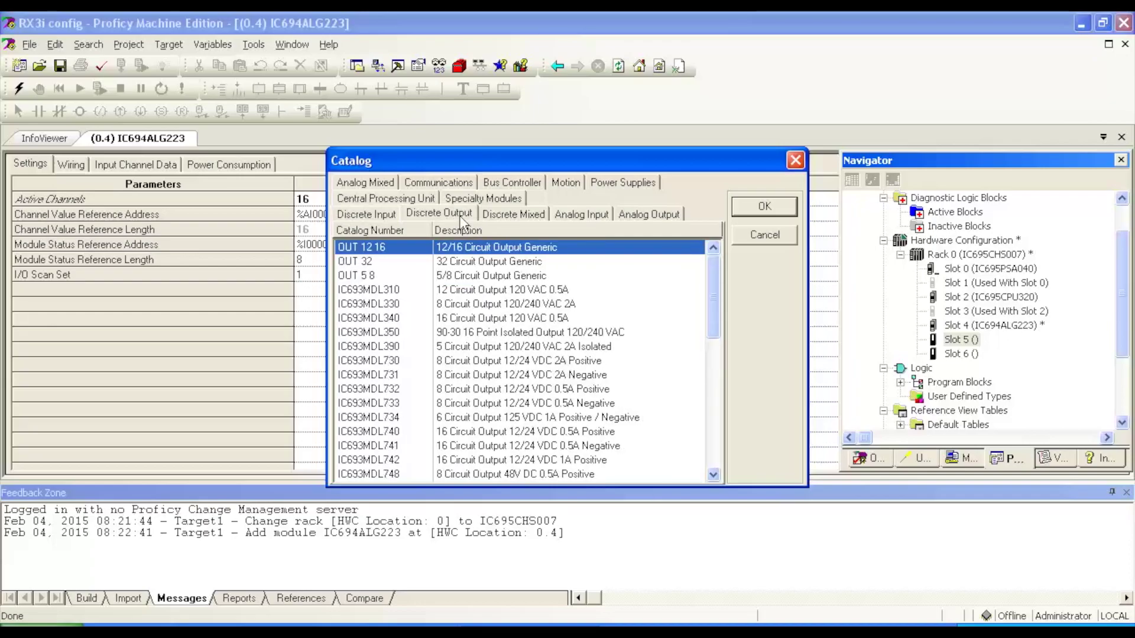
pyautogui.moveTo(711, 265); pyautogui.dragTo(710, 458)
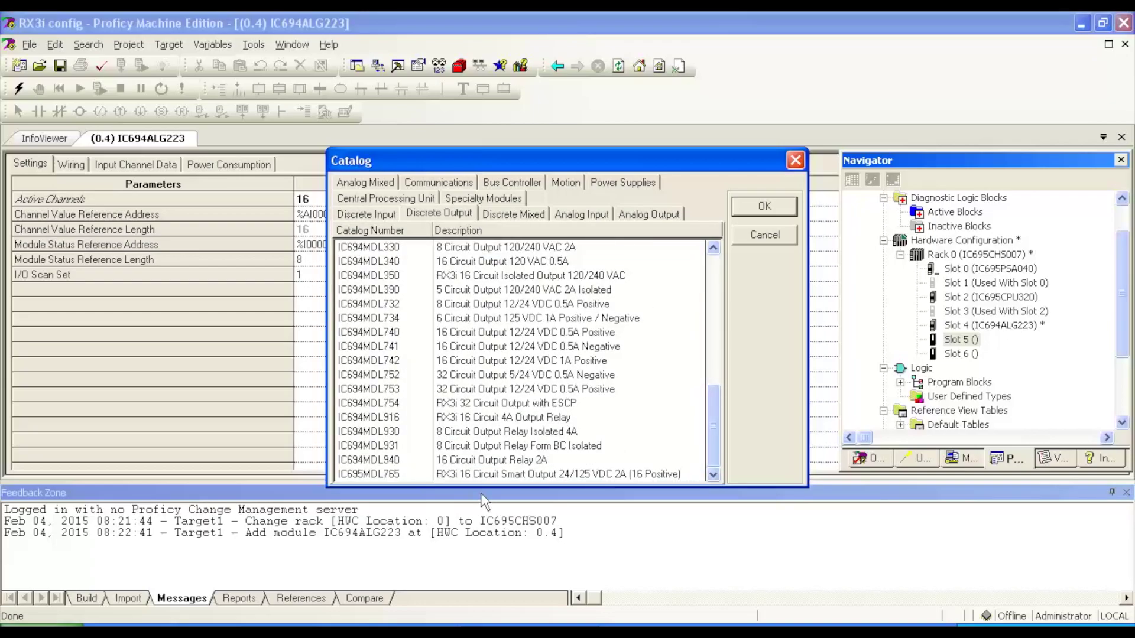
pyautogui.doubleClick(386, 460)
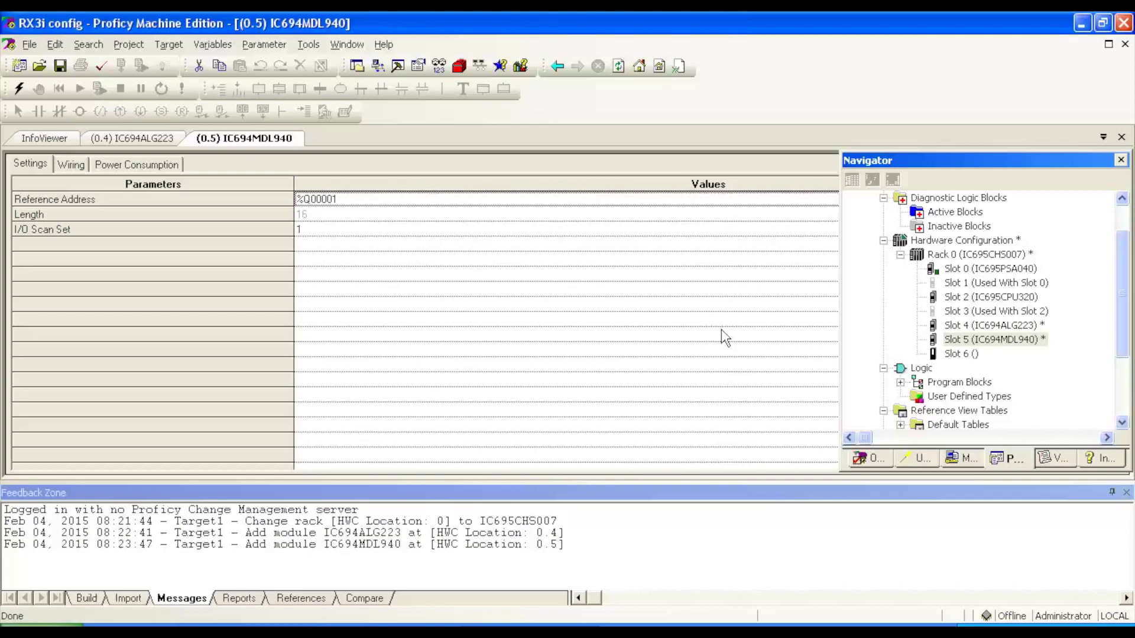
# - Add the Ethernet interface module IC695ETM001 in slot 6 of the rack
pyautogui.rightClick(941, 355)
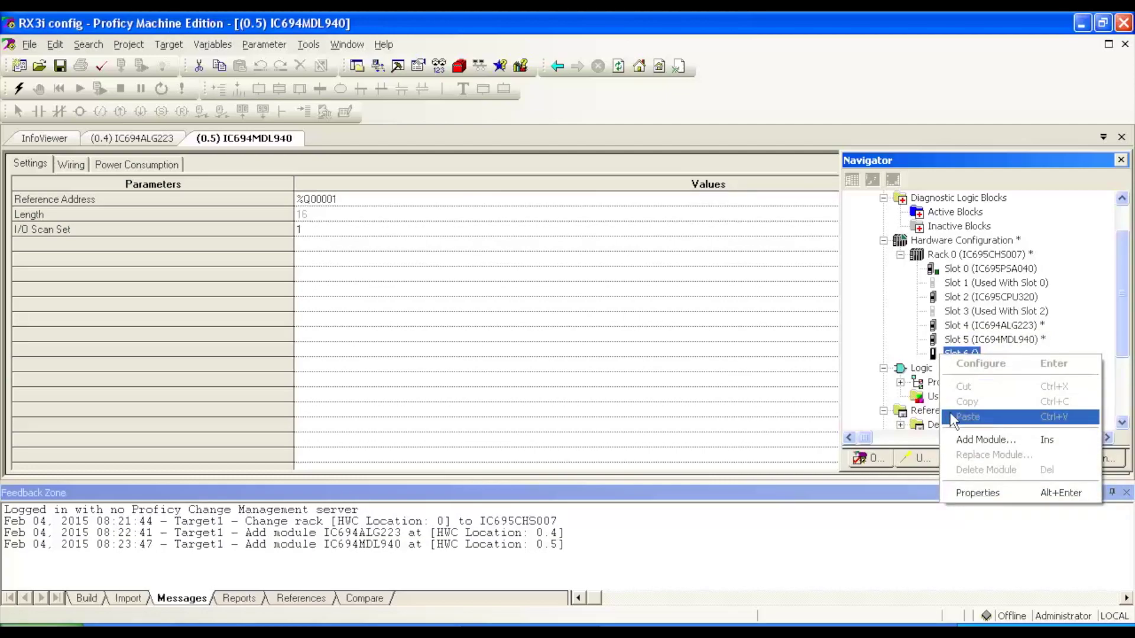
pyautogui.click(969, 440)
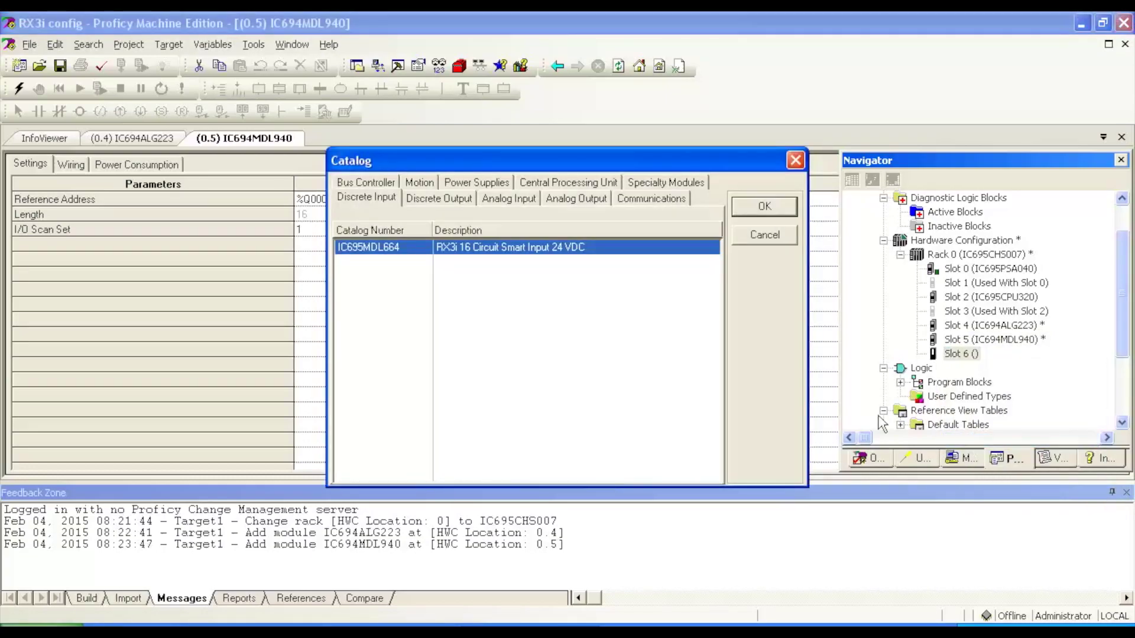
pyautogui.click(675, 200)
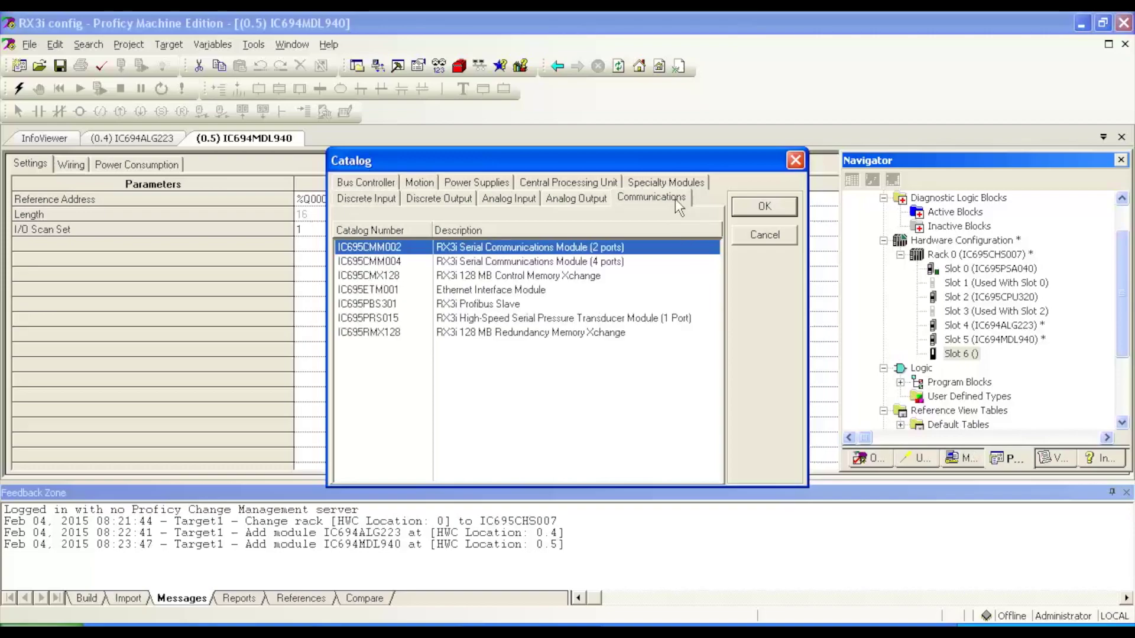
pyautogui.doubleClick(516, 290)
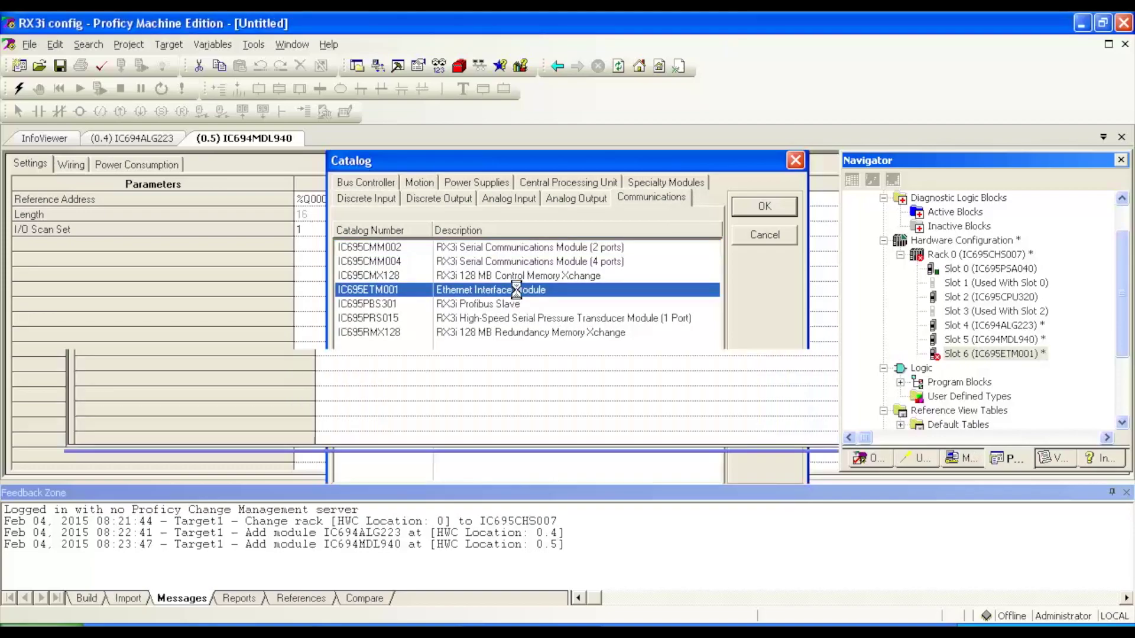
# - Set the IP address of the slot 6 Ethernet module to 192.168.1.219
pyautogui.click(362, 244)
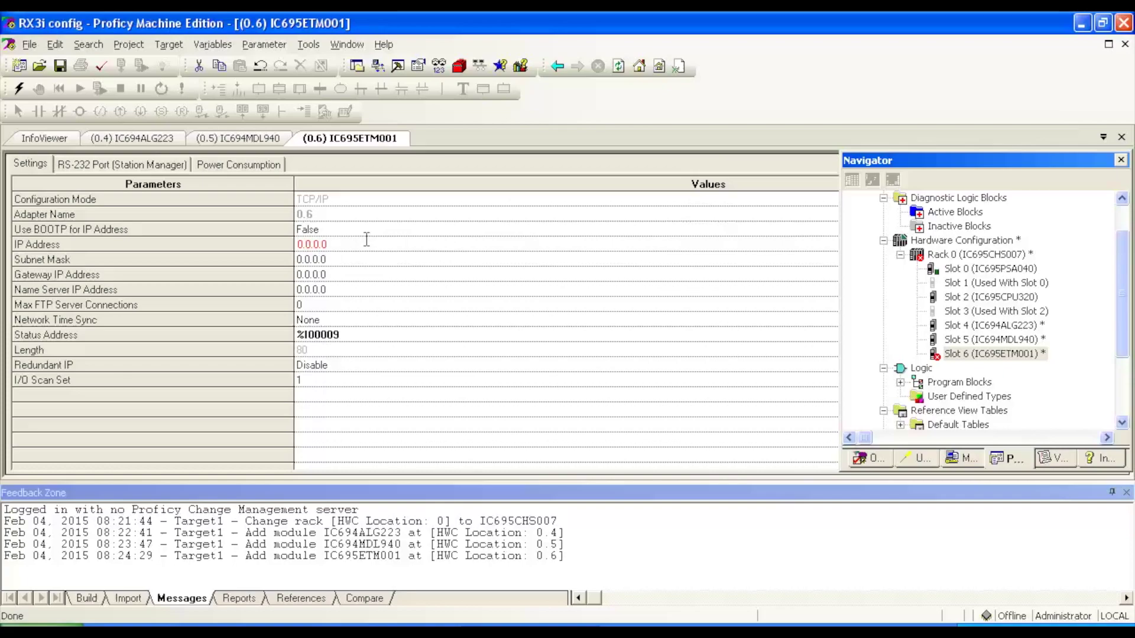
pyautogui.rightClick(367, 245)
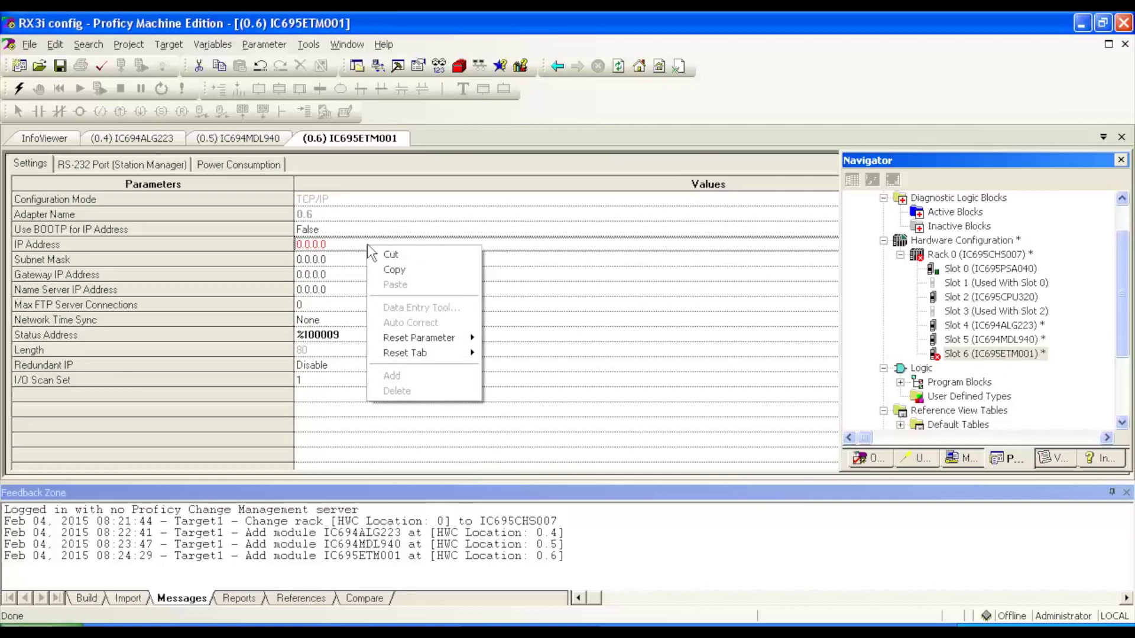
pyautogui.press('Escape')
pyautogui.click(340, 243)
pyautogui.press('Return')
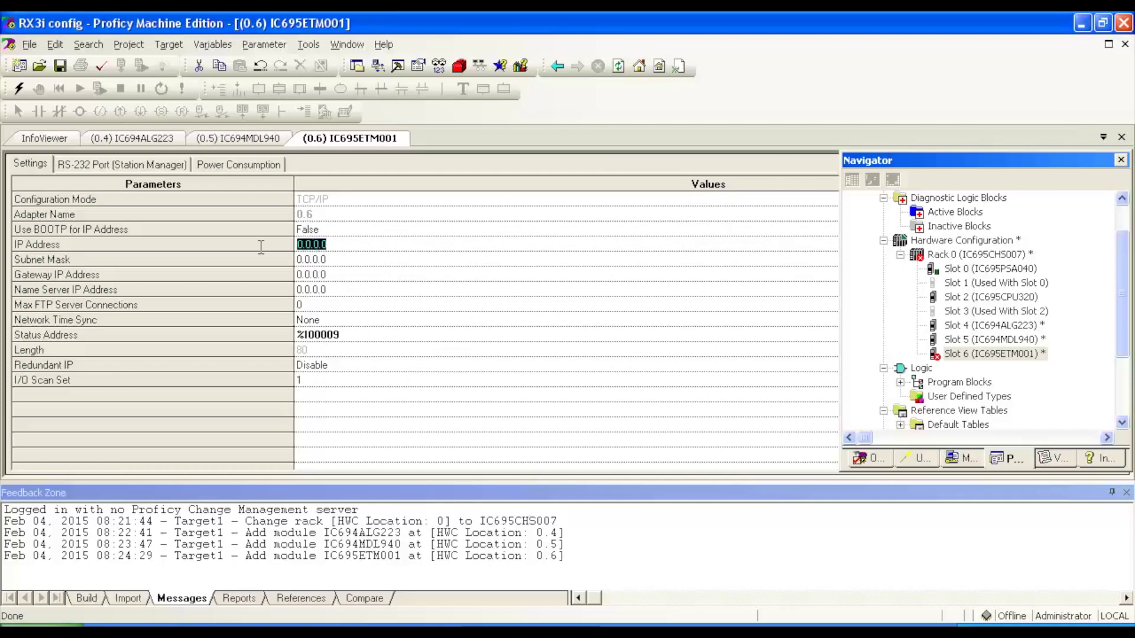
pyautogui.moveTo(253, 246)
pyautogui.write('192')
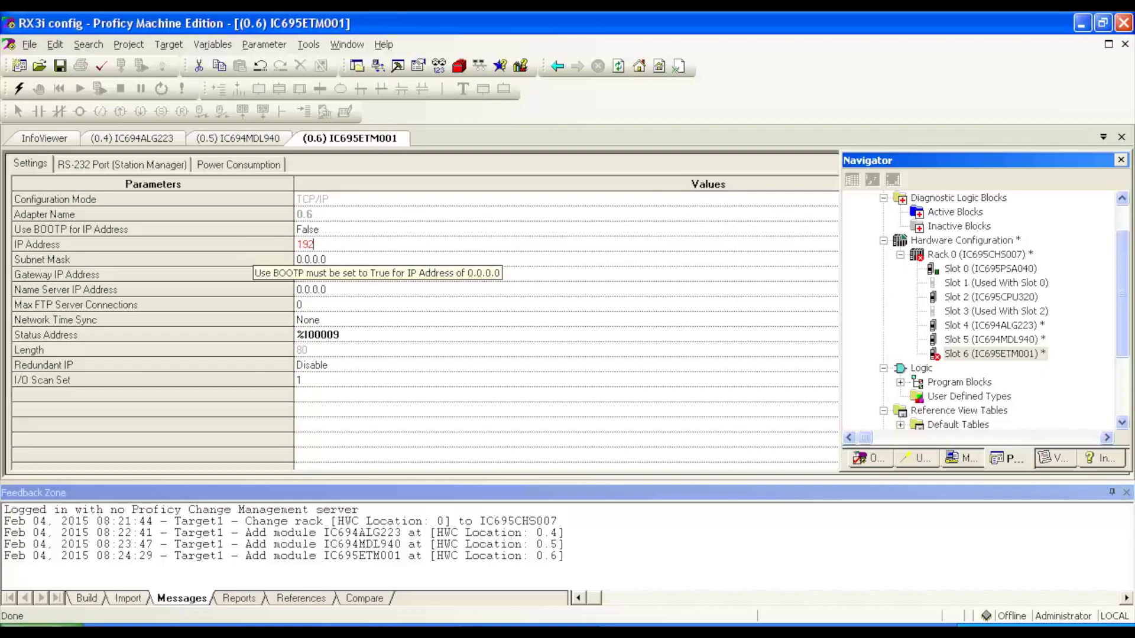
pyautogui.write('.168.1.219')
pyautogui.press('Return')
pyautogui.press('Down')
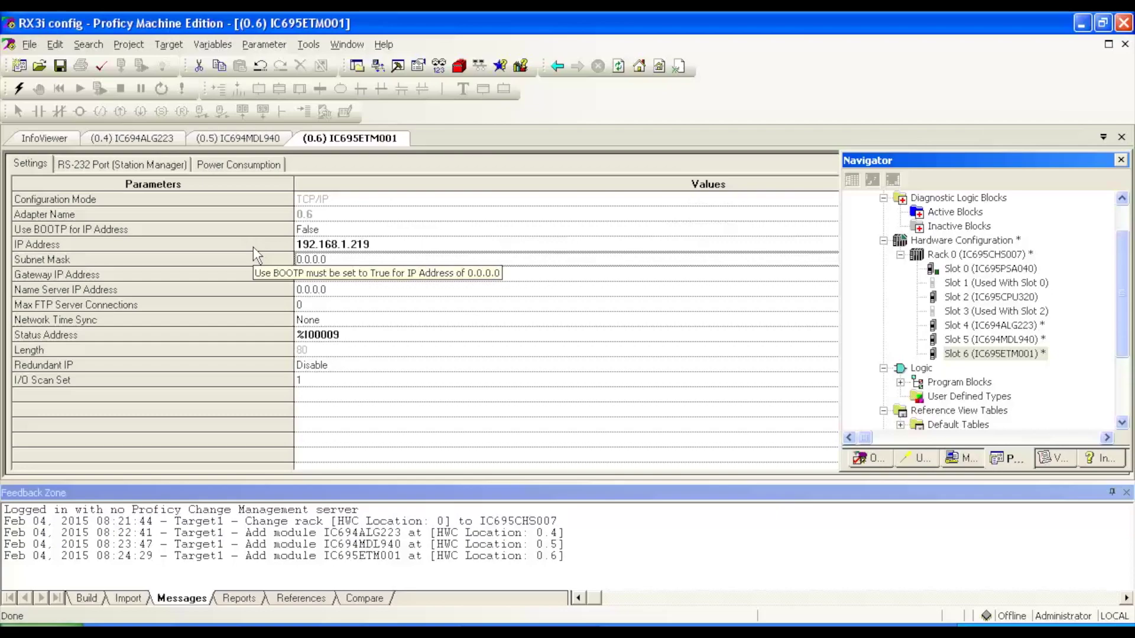
# - Set the subnet mask of the Ethernet module to 255.255.255.0
pyautogui.click(339, 259)
pyautogui.write('2')
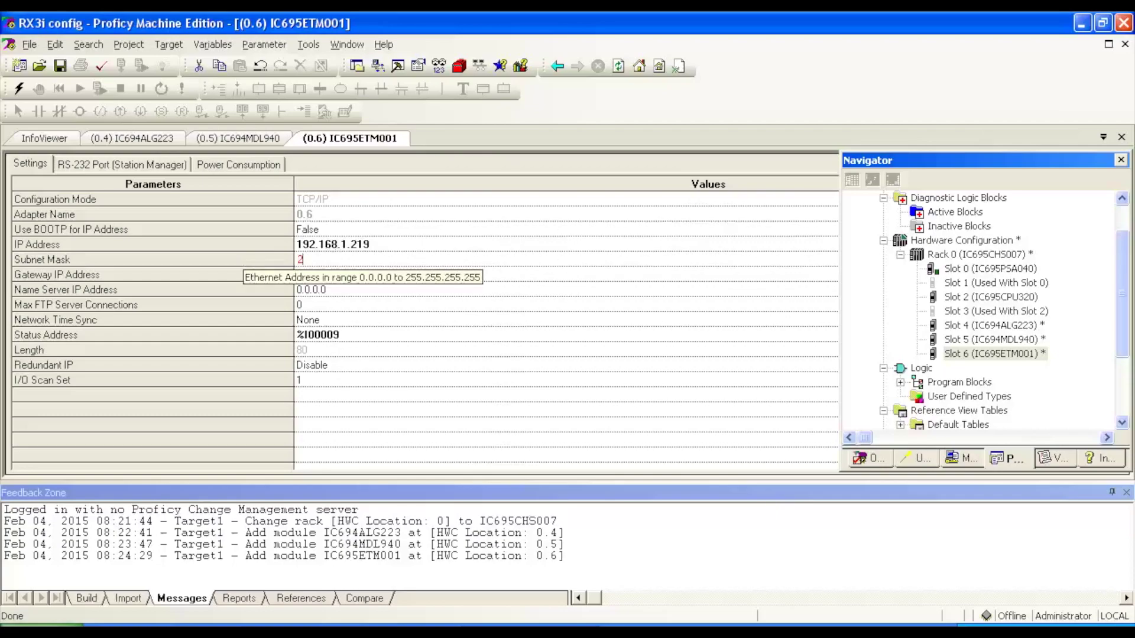
pyautogui.write('55.255.255.0')
pyautogui.press('Return')
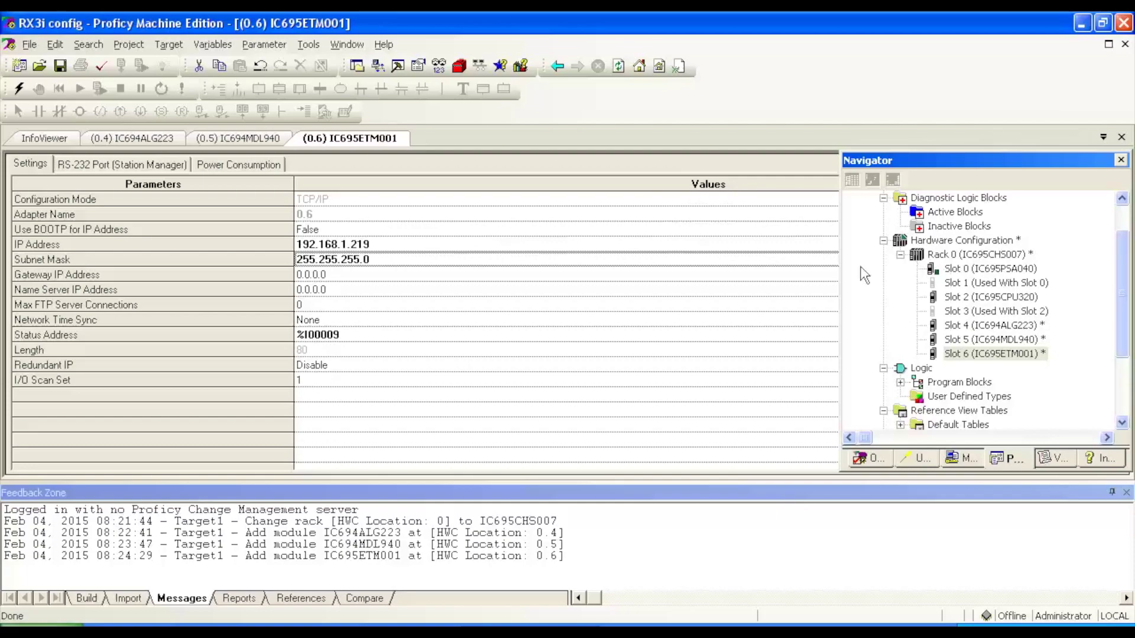
# - Review the settings of the slot 5 relay output module and the slot 4 analog input module
pyautogui.click(980, 326)
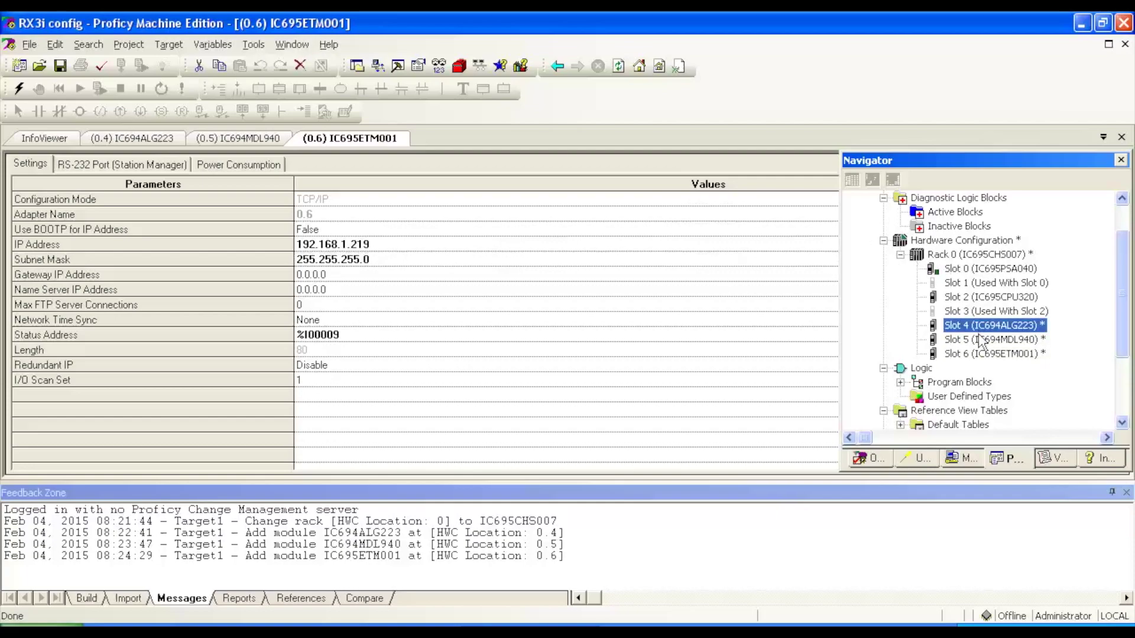
pyautogui.click(235, 132)
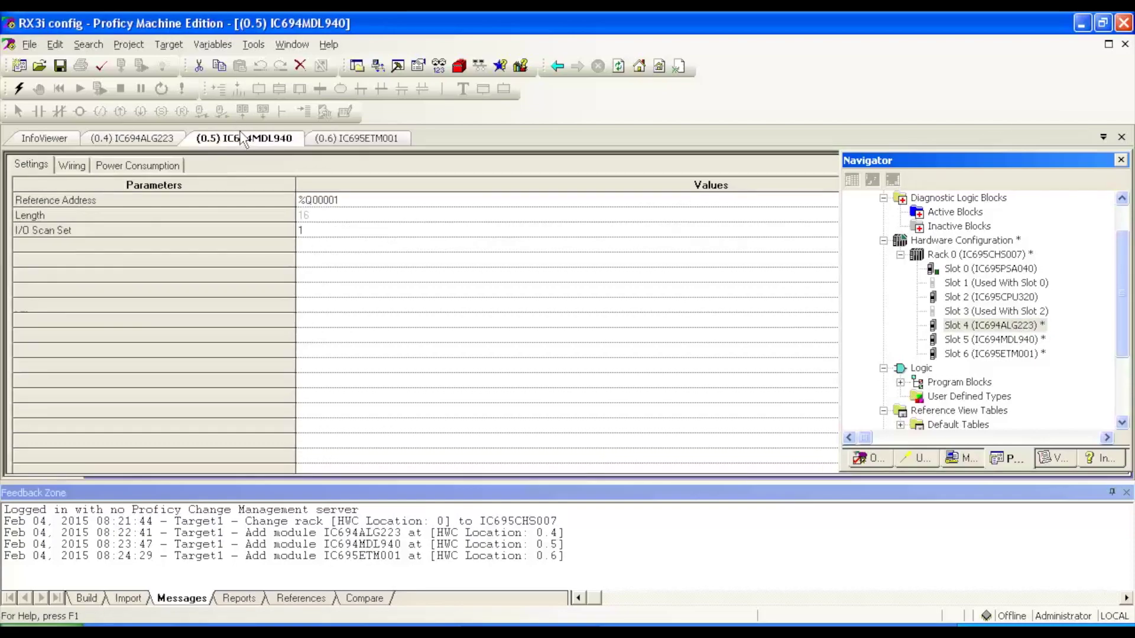
pyautogui.click(141, 141)
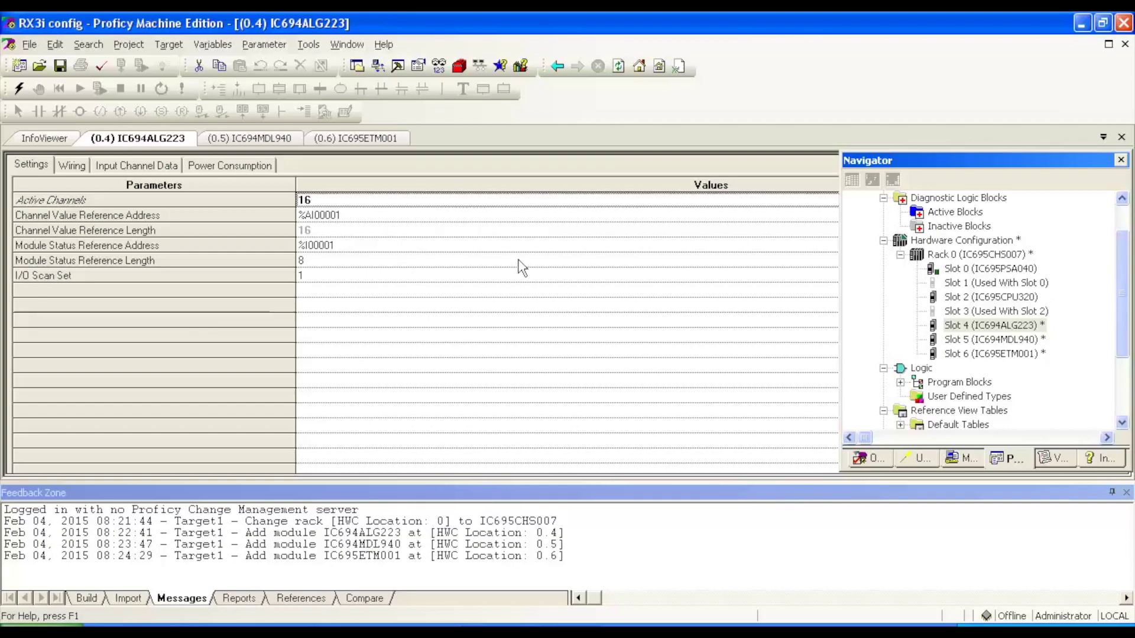
# - Go online with the target controller and switch the connection to programmer mode
pyautogui.click(17, 90)
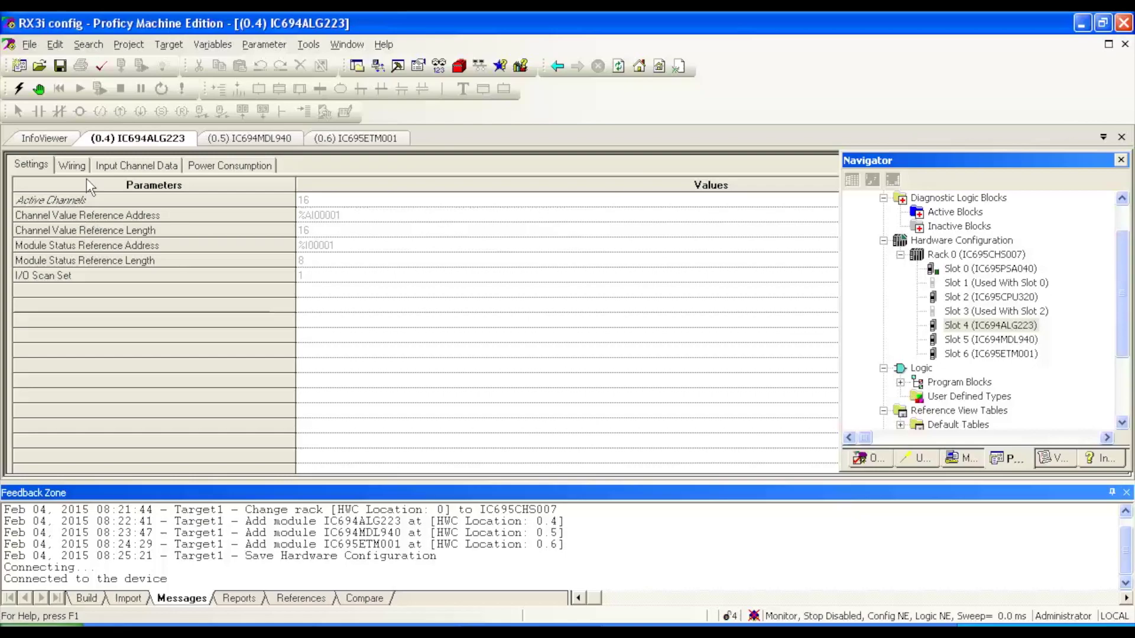
pyautogui.click(39, 88)
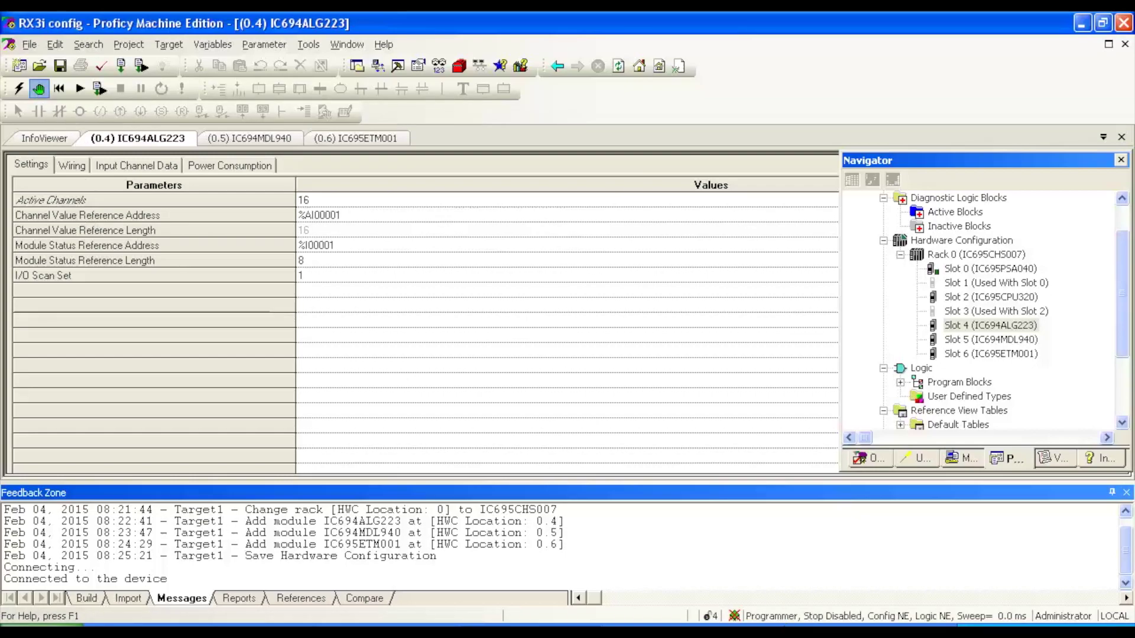
# - Clear the controller fault table and the IO fault table from the controller's memory
pyautogui.click(164, 51)
pyautogui.moveTo(343, 256)
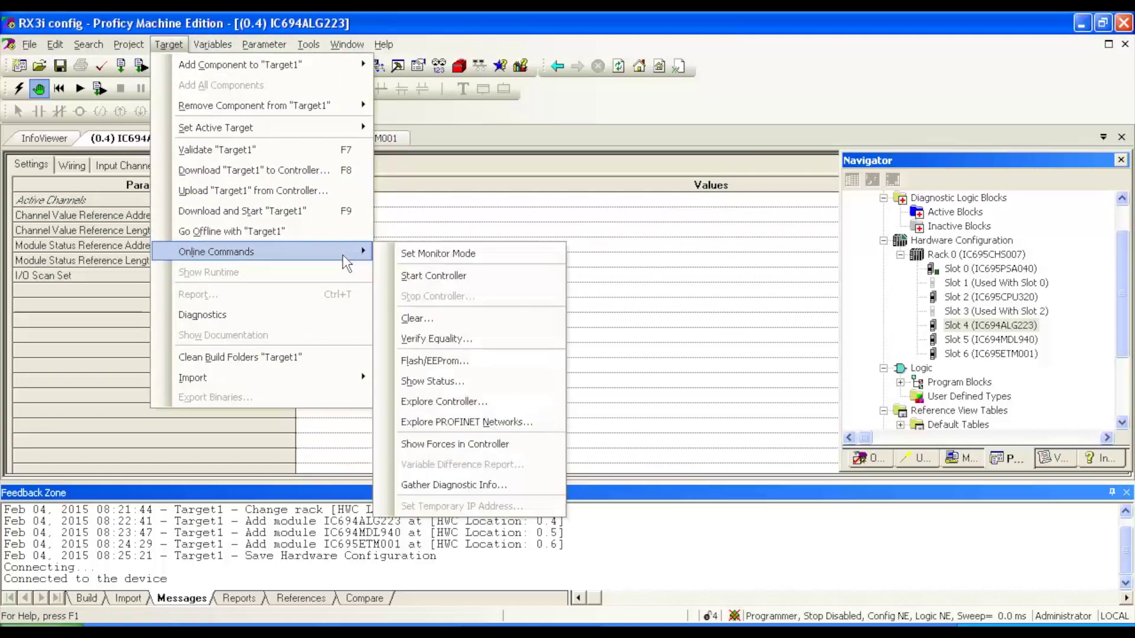
pyautogui.click(434, 318)
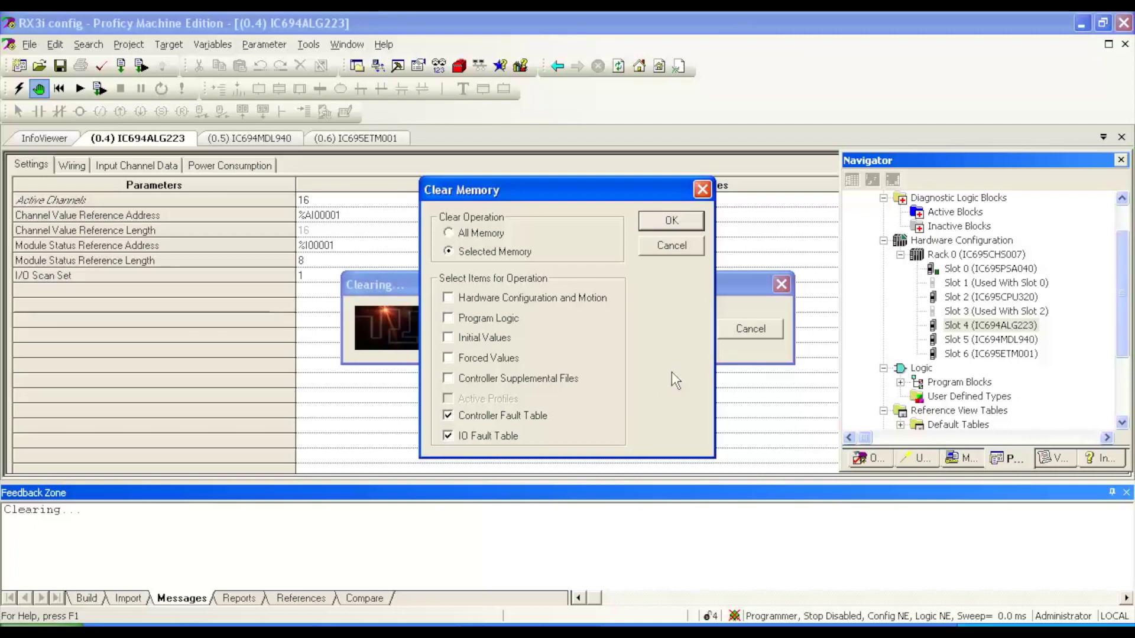
pyautogui.click(672, 224)
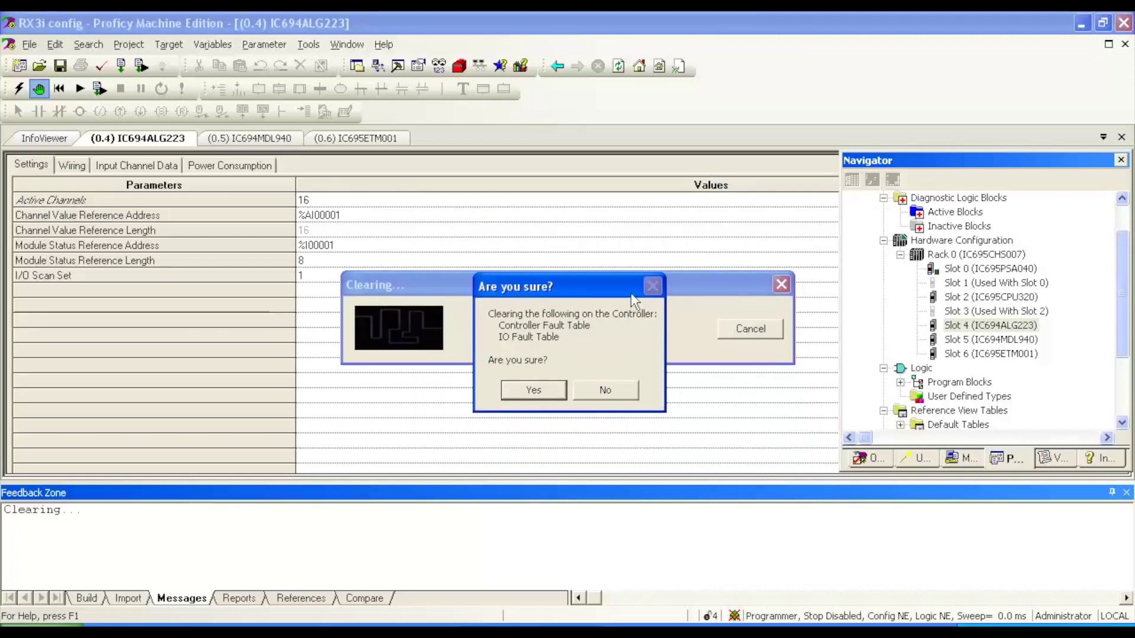
pyautogui.click(554, 395)
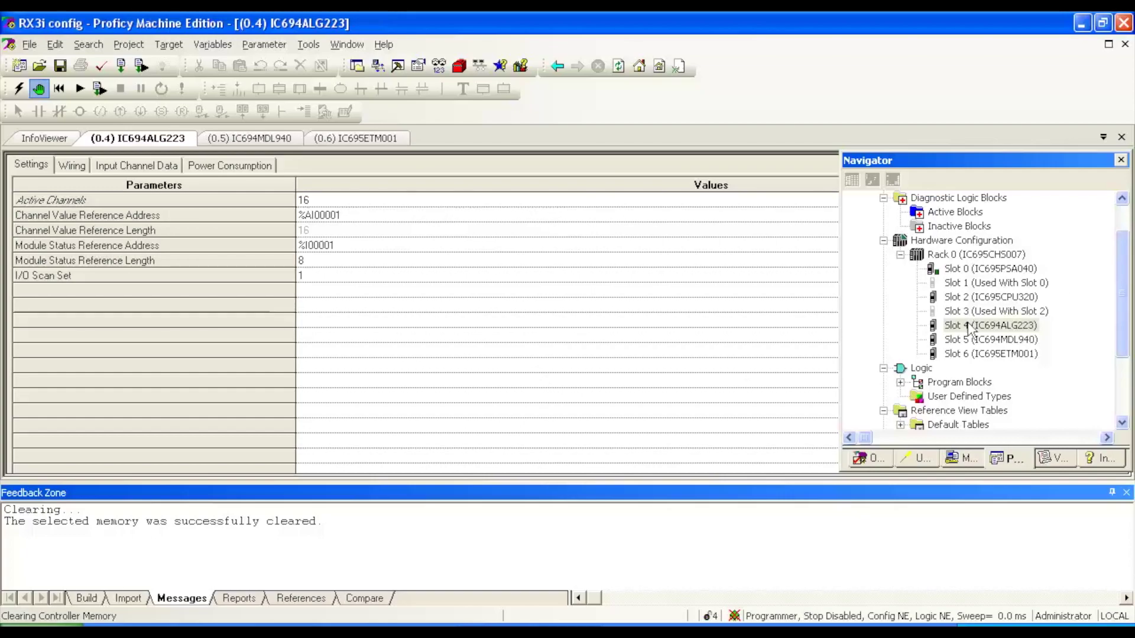
# - Download the hardware configuration and logic to the controller, and start it with outputs enabled
pyautogui.click(99, 89)
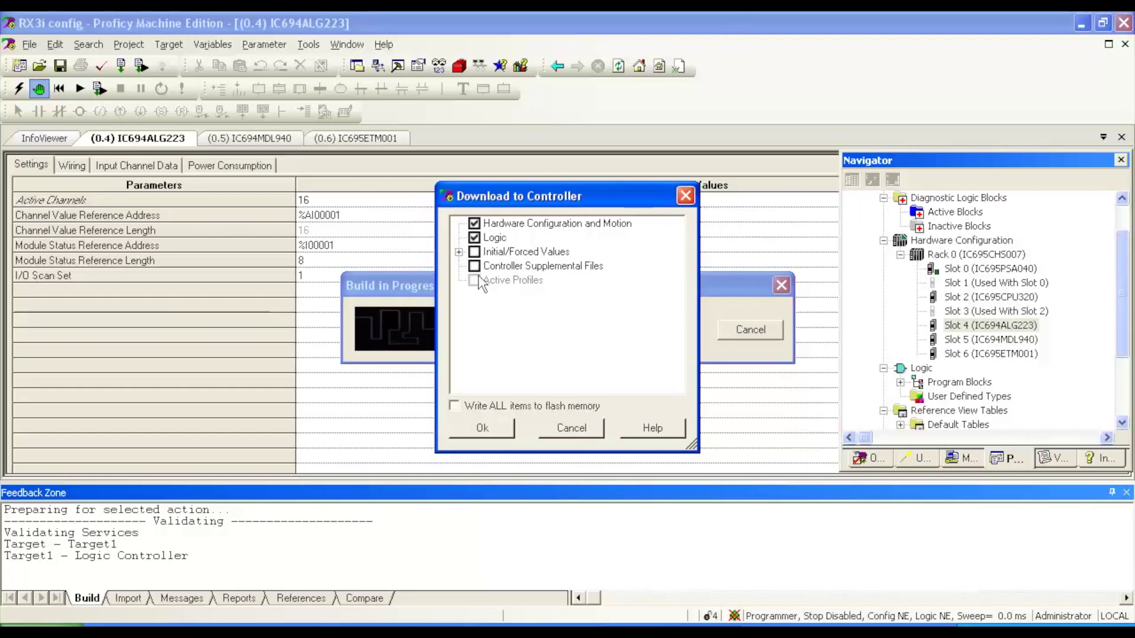
pyautogui.click(492, 418)
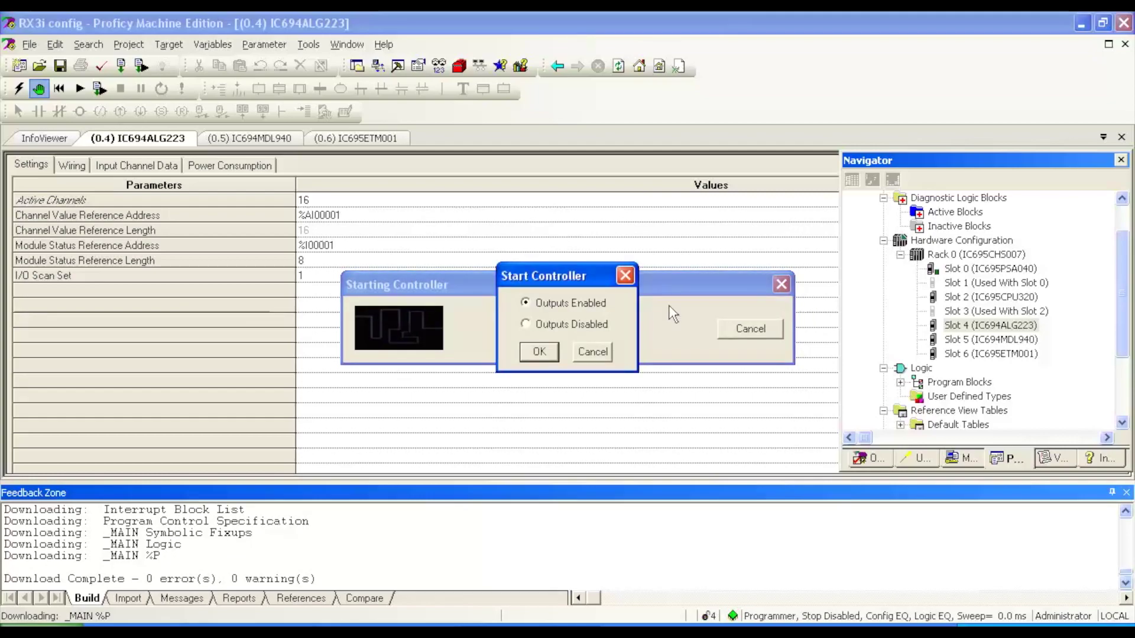
pyautogui.click(538, 353)
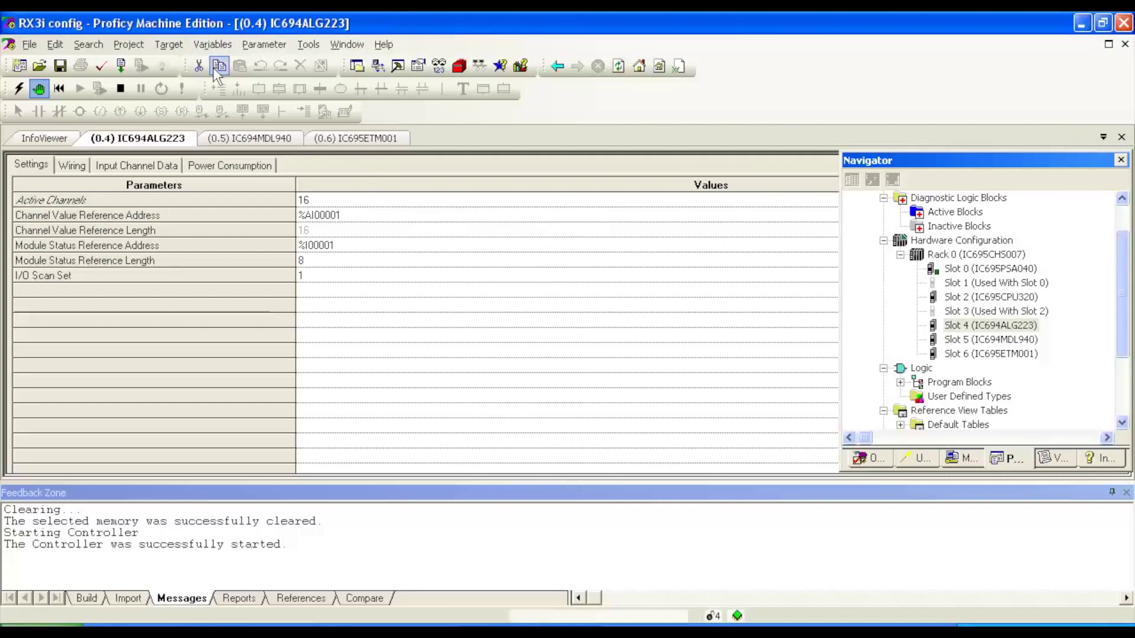
# - Open the diagnostic report for the active target and examine the first entry's details in the controller fault table
pyautogui.click(175, 50)
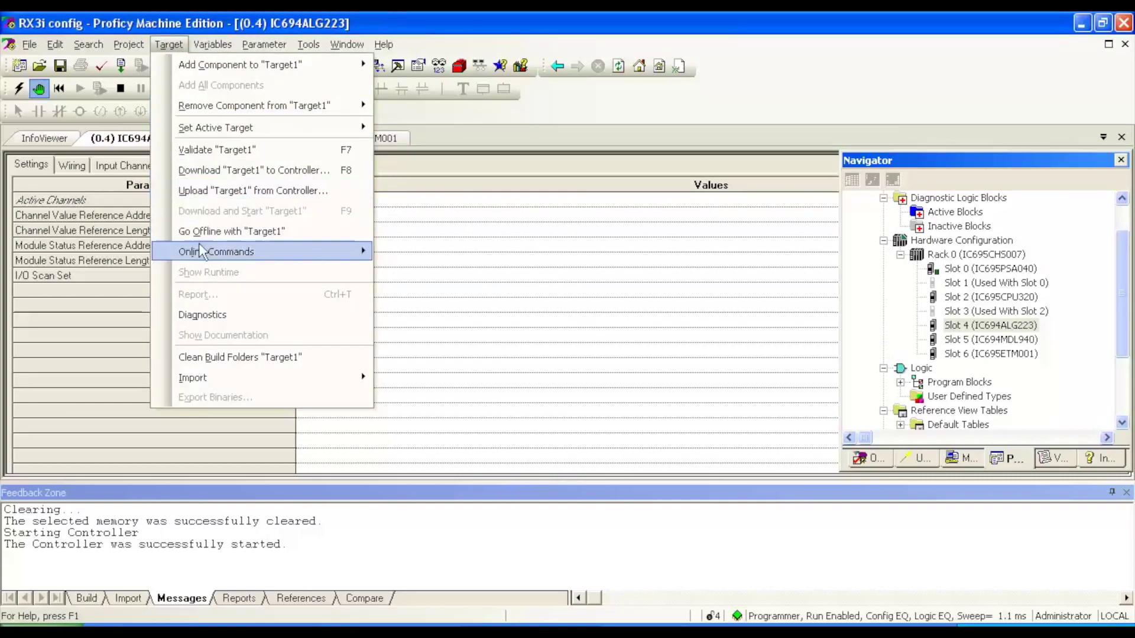
pyautogui.moveTo(207, 249)
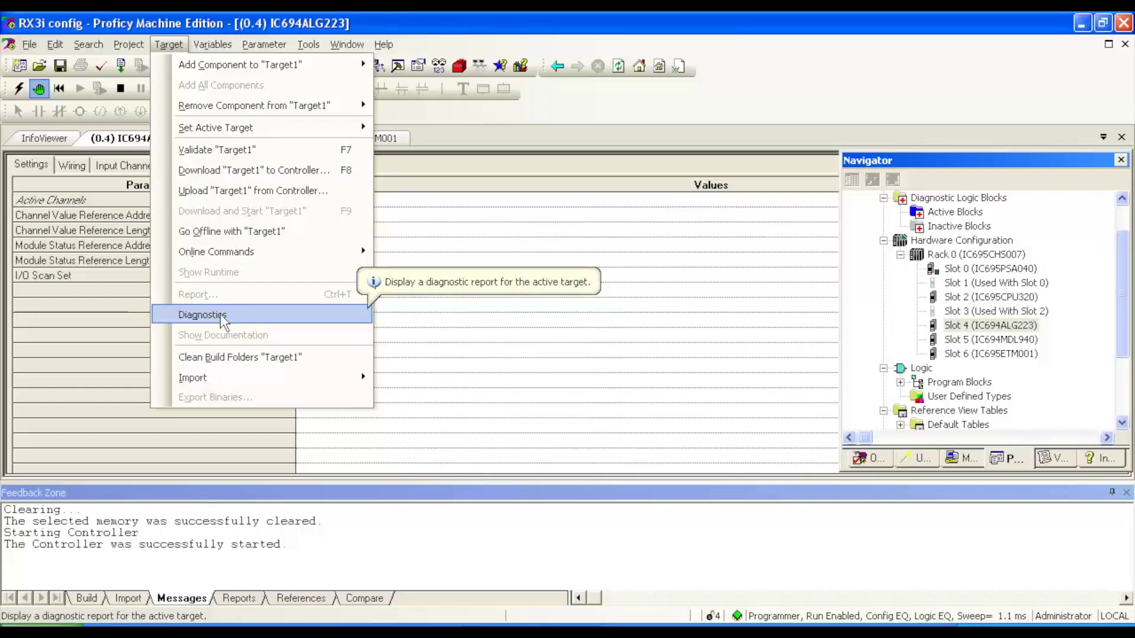
pyautogui.click(220, 313)
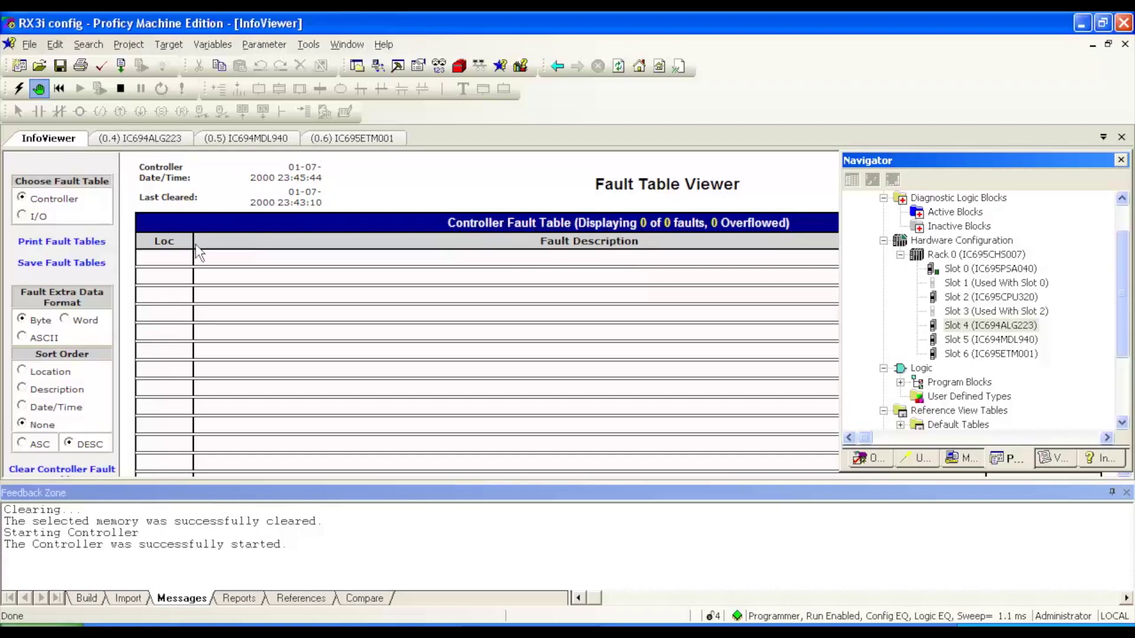
pyautogui.click(299, 262)
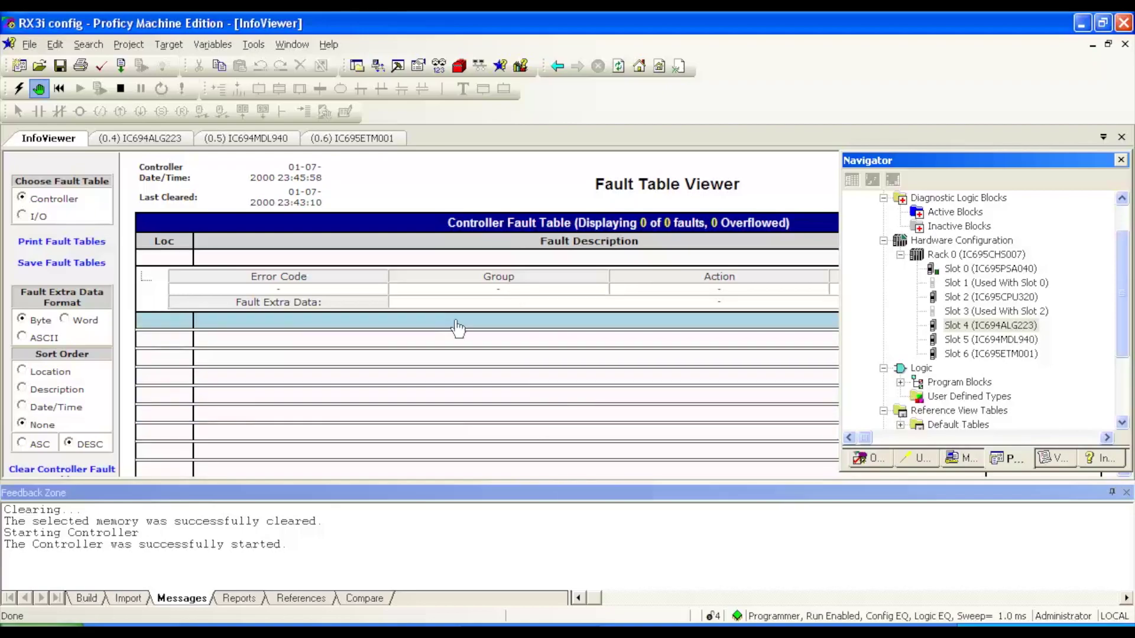
pyautogui.click(374, 260)
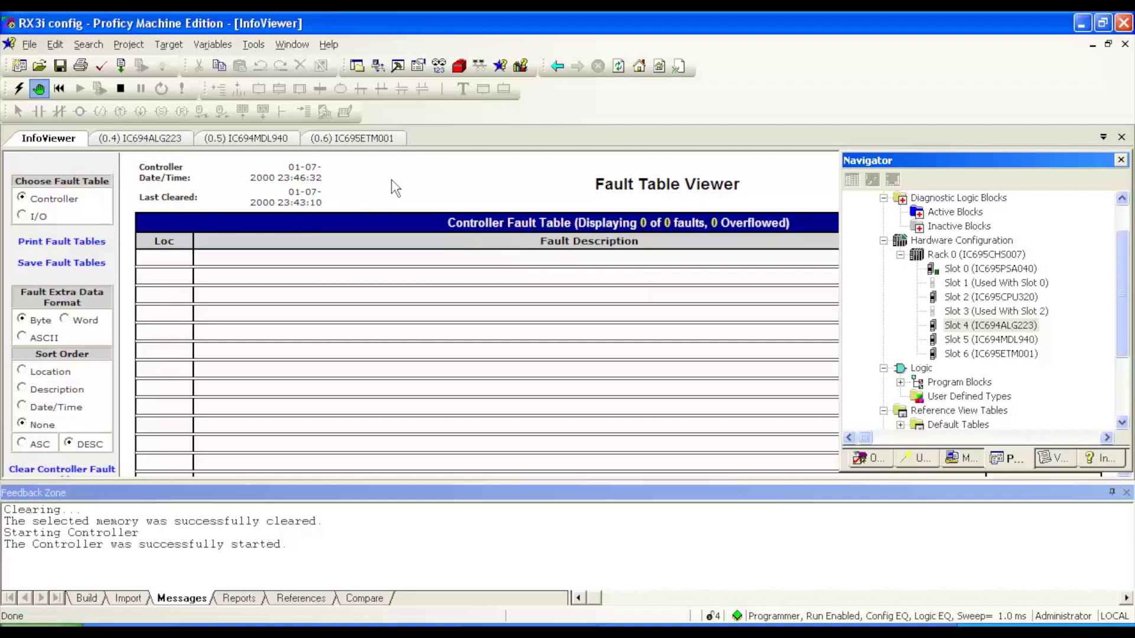
# - Open the configuration of the slot 4 analog input module IC694ALG223 to view its settings
pyautogui.rightClick(958, 325)
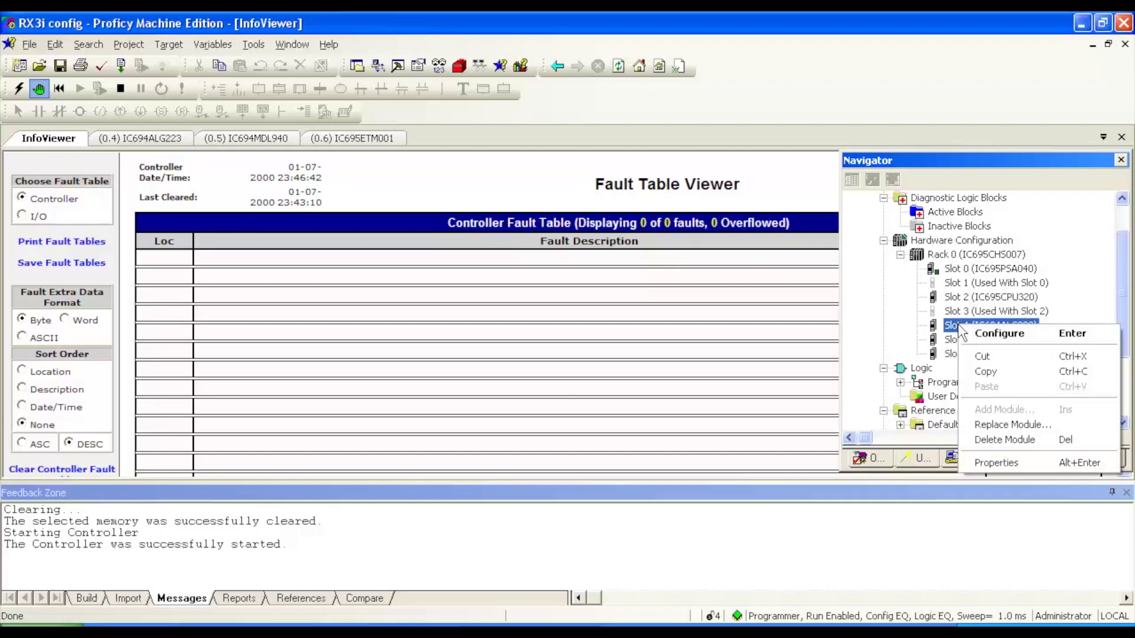
pyautogui.click(963, 333)
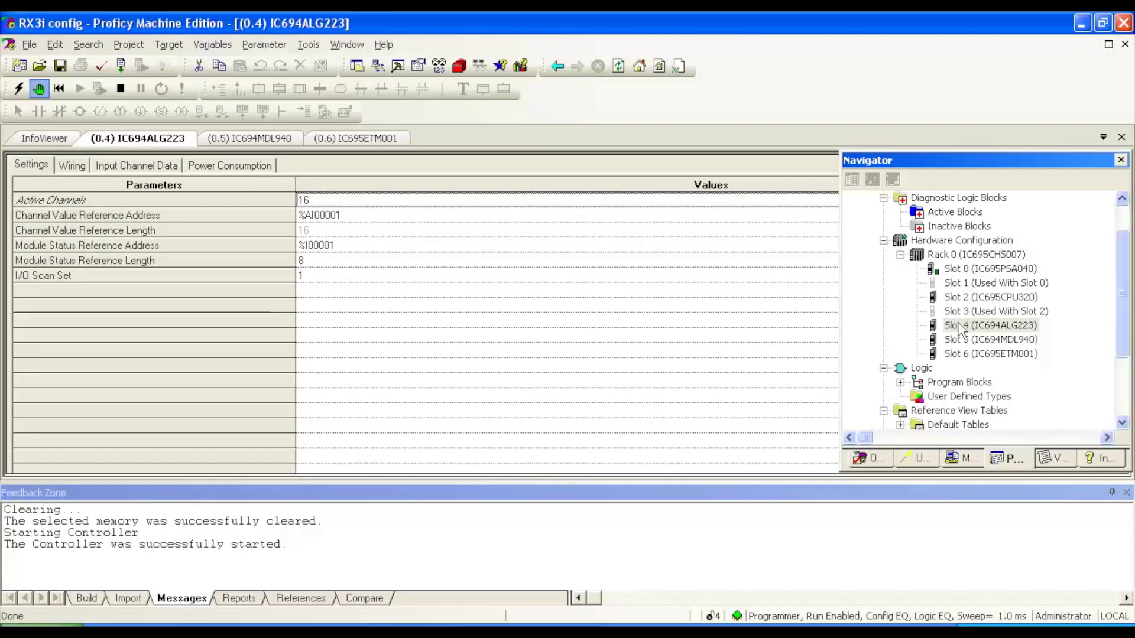